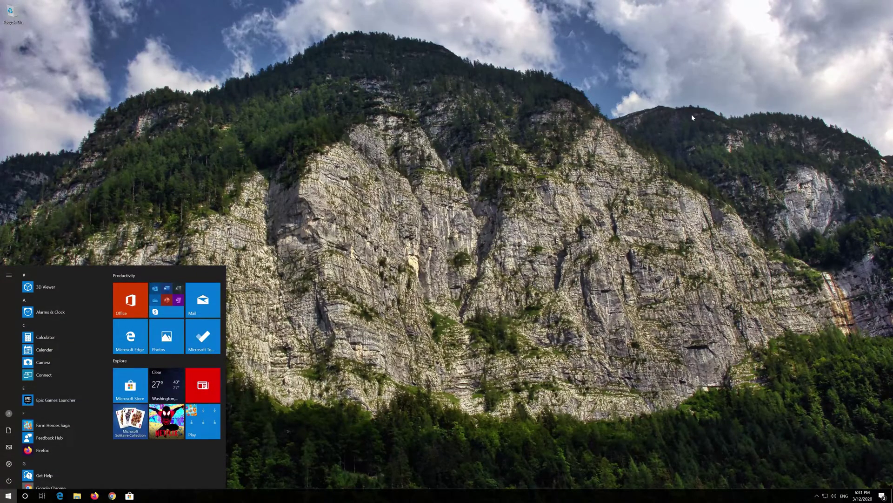
Go to the Troubleshoot page under Settings > Update & Security
{"action": "mouse_move", "coordinate": [32, 463]}
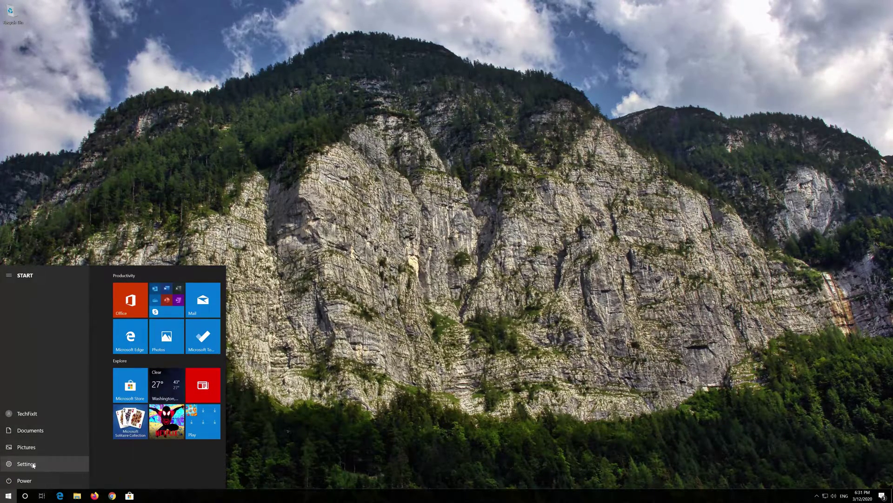
{"action": "left_click", "coordinate": [26, 464]}
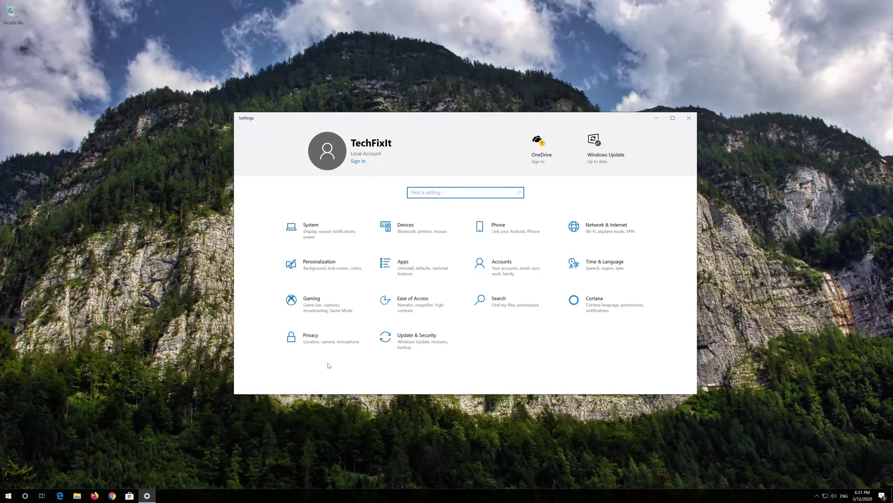
{"action": "left_click", "coordinate": [436, 341]}
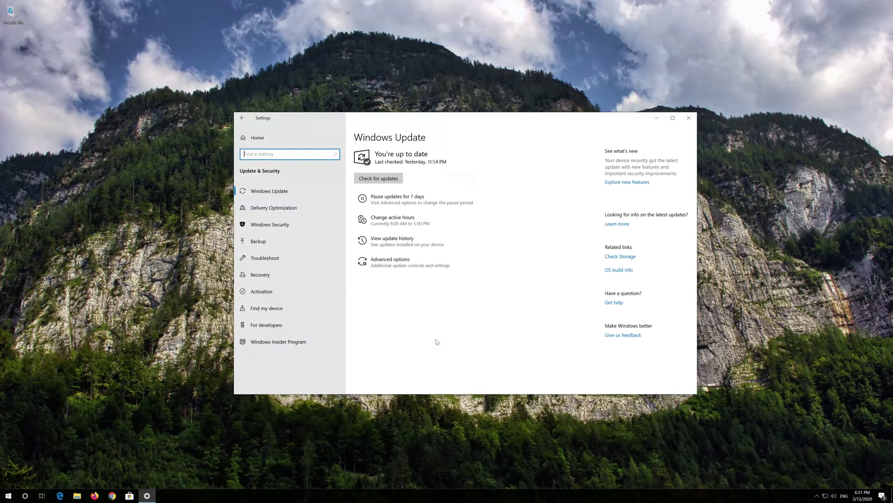
{"action": "left_click", "coordinate": [277, 259]}
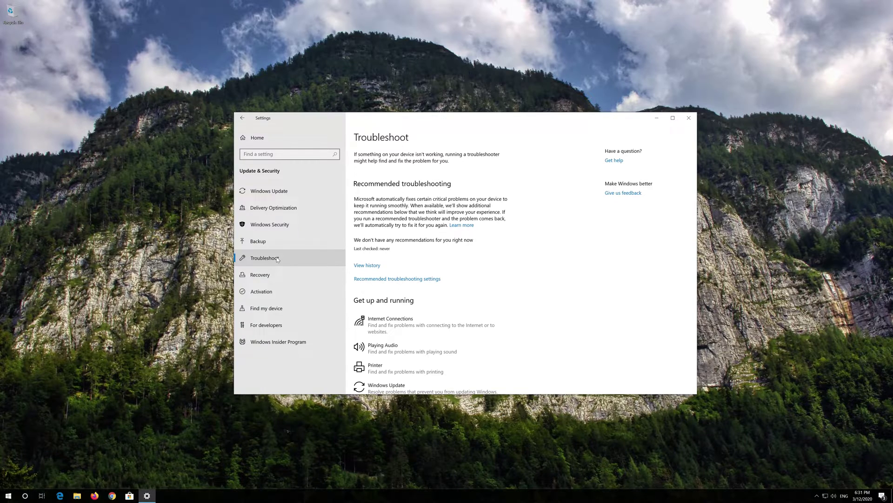
Run the Windows Update troubleshooter and bring its window to the front
{"action": "scroll", "coordinate": [423, 284], "scroll_direction": "down", "scroll_amount": 3}
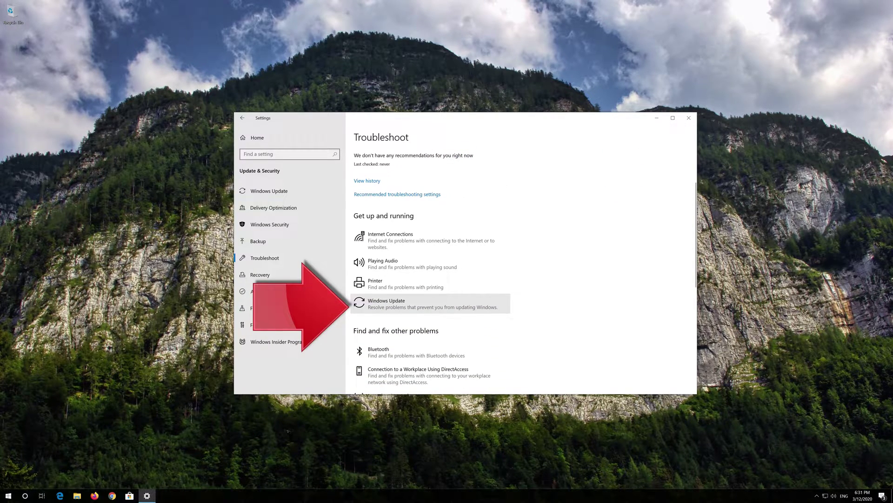
{"action": "left_click", "coordinate": [392, 307]}
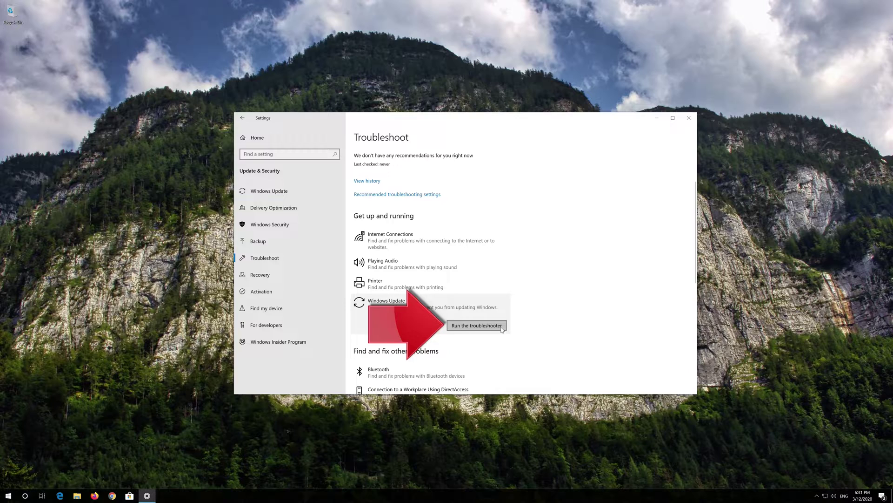
{"action": "left_click", "coordinate": [465, 329]}
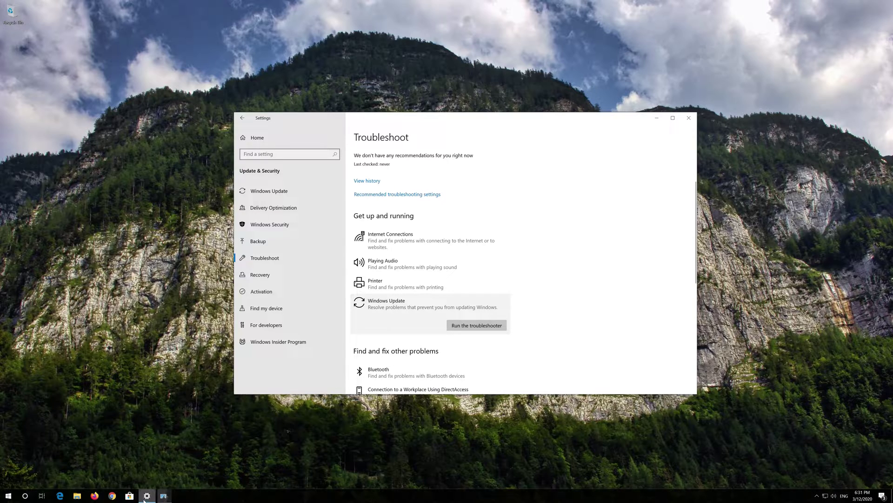
{"action": "left_click", "coordinate": [165, 497]}
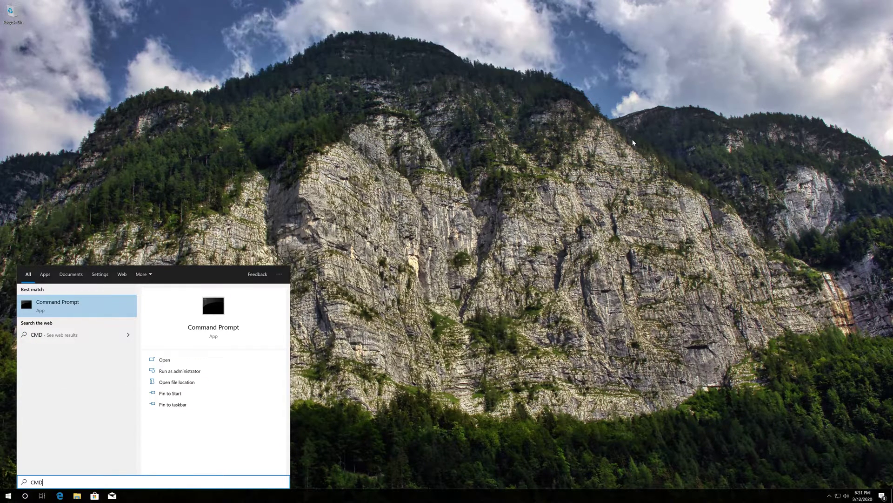
Launch Command Prompt as administrator from the CMD search result and approve the UAC prompt
{"action": "right_click", "coordinate": [102, 311]}
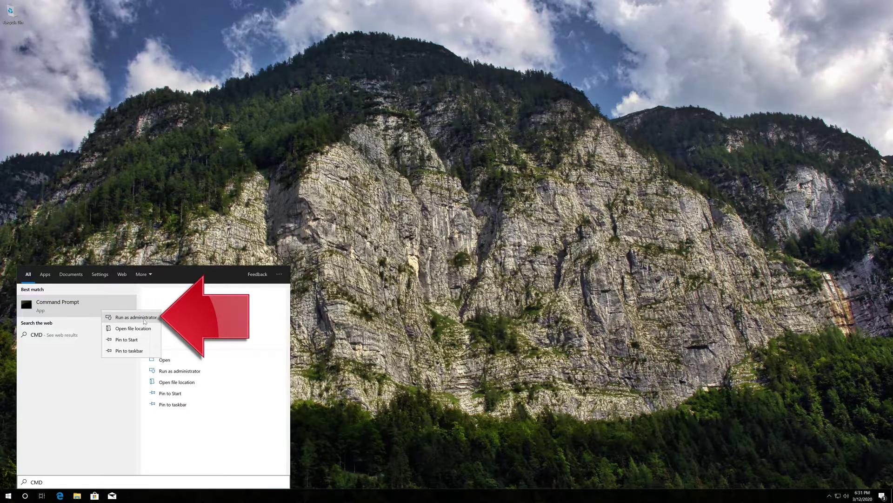
{"action": "left_click", "coordinate": [136, 317]}
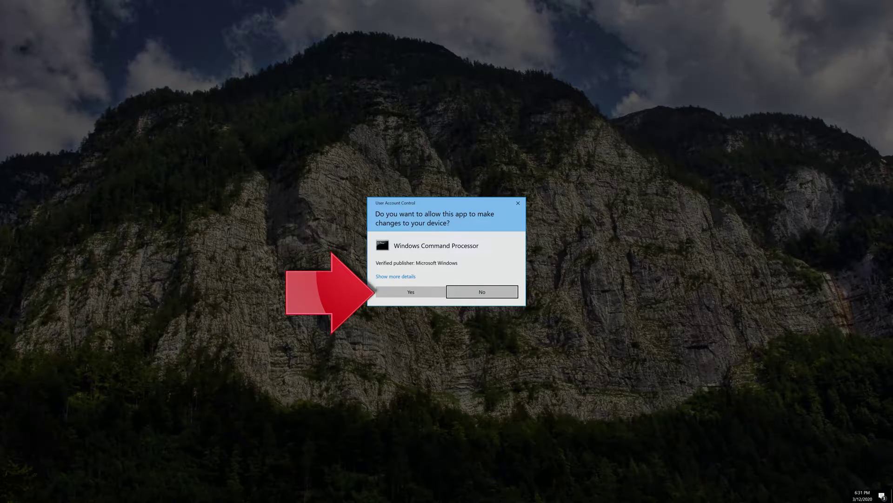
{"action": "left_click", "coordinate": [412, 293]}
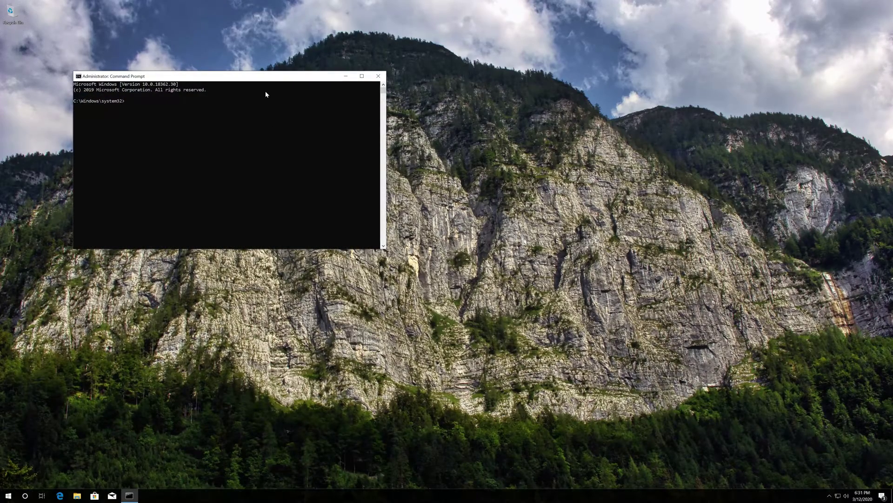
Center the console and stop wuauserv, bits and cryptsvc with net stop commands
{"action": "left_click_drag", "start_coordinate": [267, 83], "coordinate": [483, 154]}
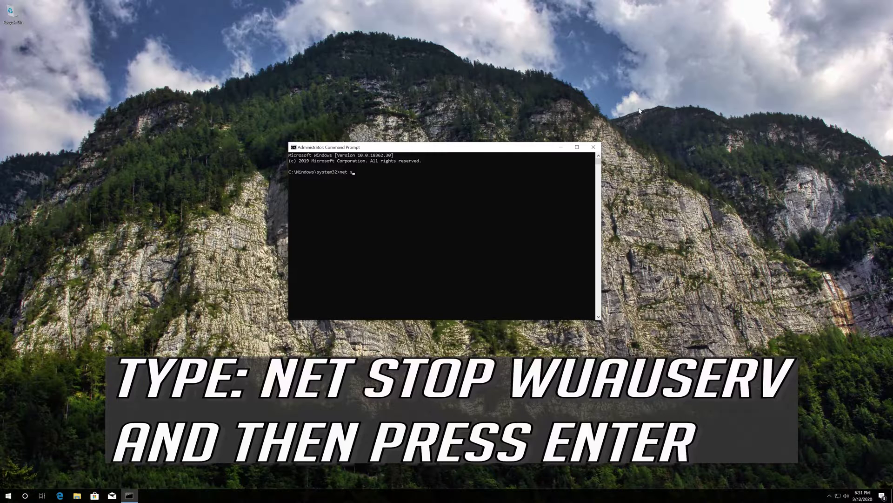
{"action": "type", "text": "net stop wuauserv"}
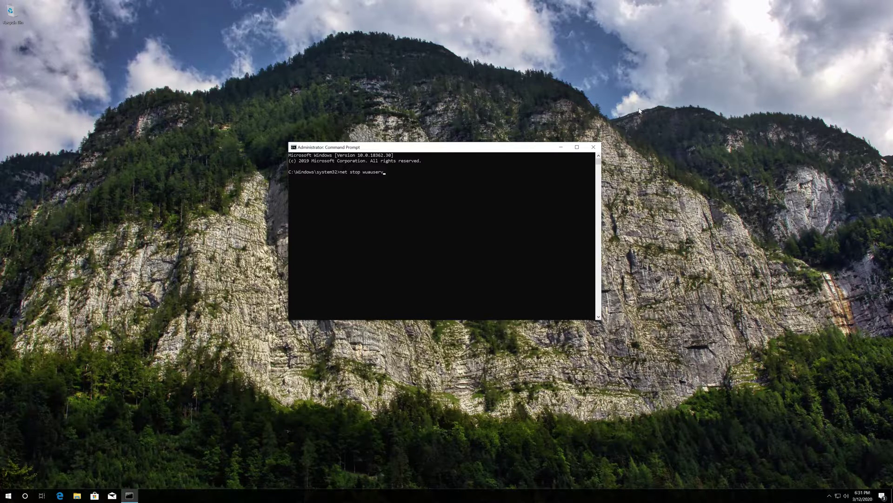
{"action": "key", "text": "Return"}
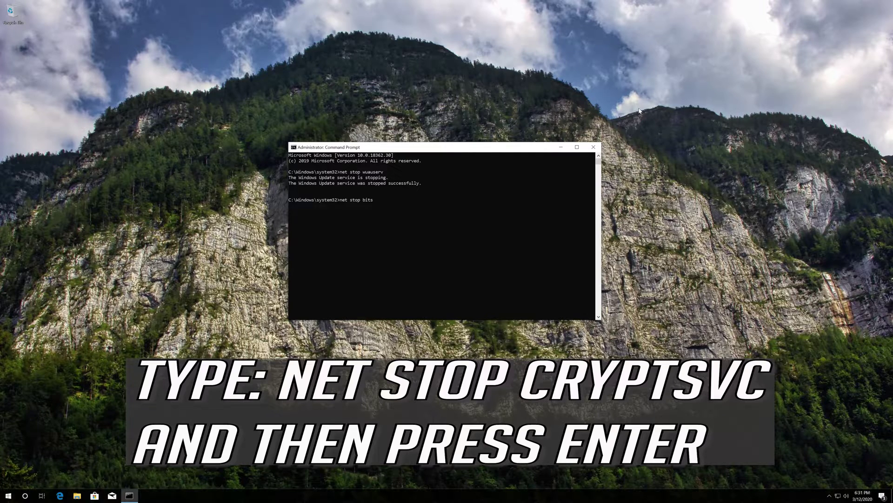
{"action": "key", "text": "Return"}
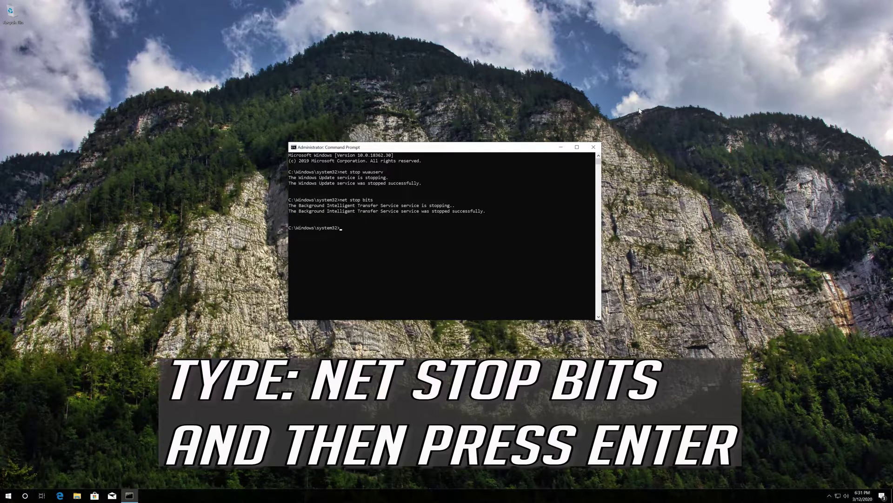
{"action": "type", "text": "net stop cryptsvc"}
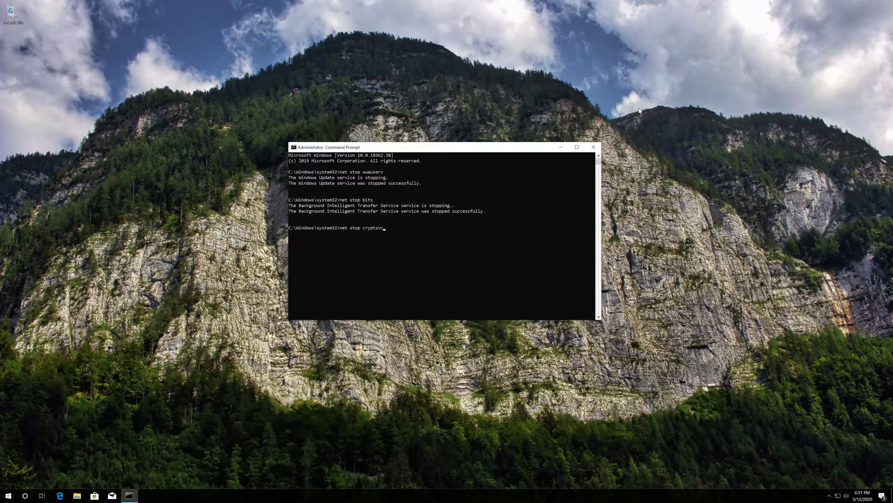
{"action": "key", "text": "Return"}
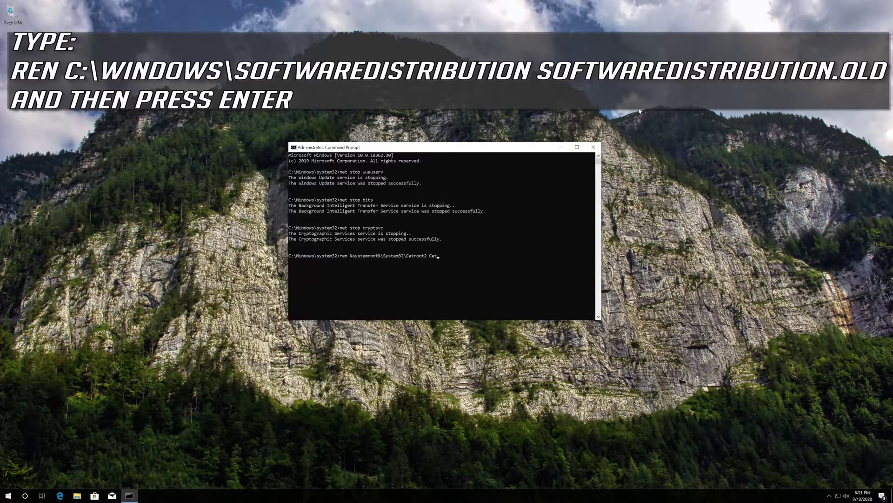
Use ren to rename Catroot2 to Catroot2.old and SoftwareDistribution to SoftwareDistribution.old
{"action": "type", "text": "oot2.old"}
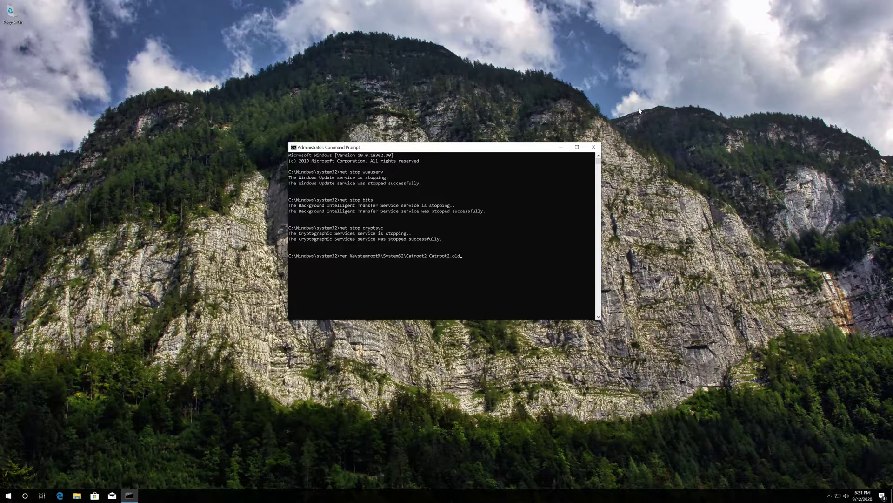
{"action": "key", "text": "Return"}
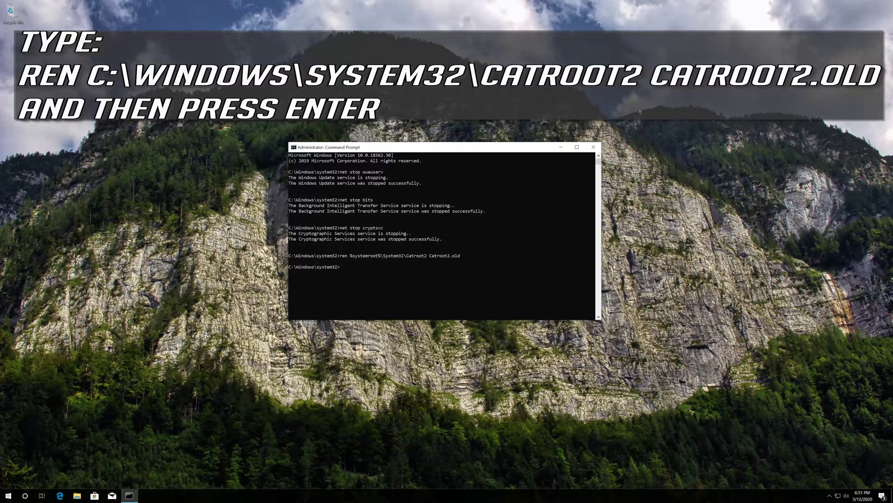
{"action": "type", "text": "ren %systemroot%\\Softwa"}
{"action": "type", "text": "reDistribution SoftwareDi"}
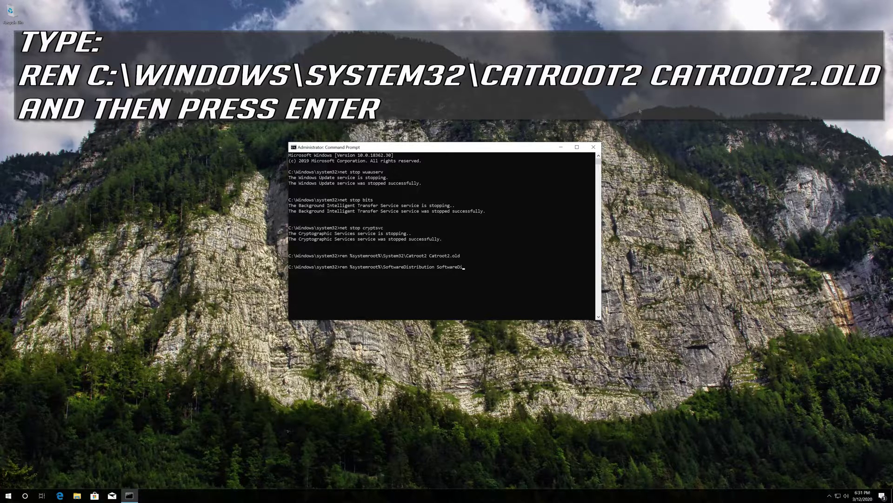
{"action": "type", "text": "tribution.old"}
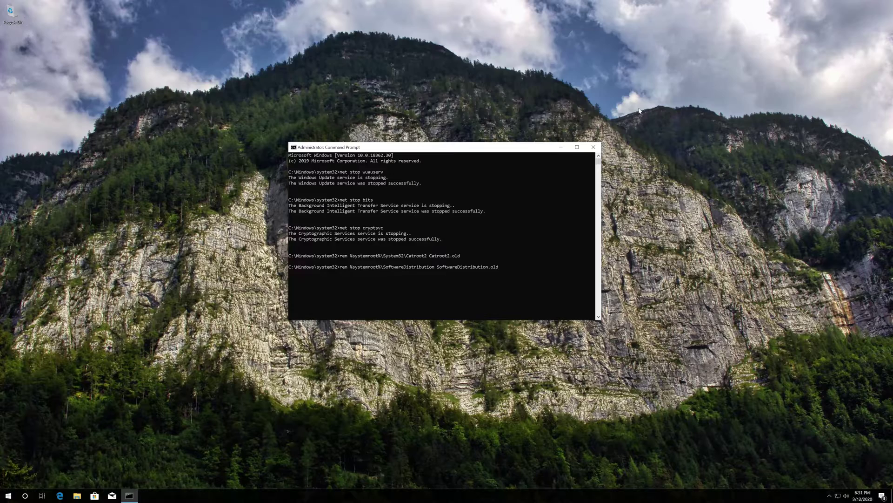
{"action": "key", "text": "Return"}
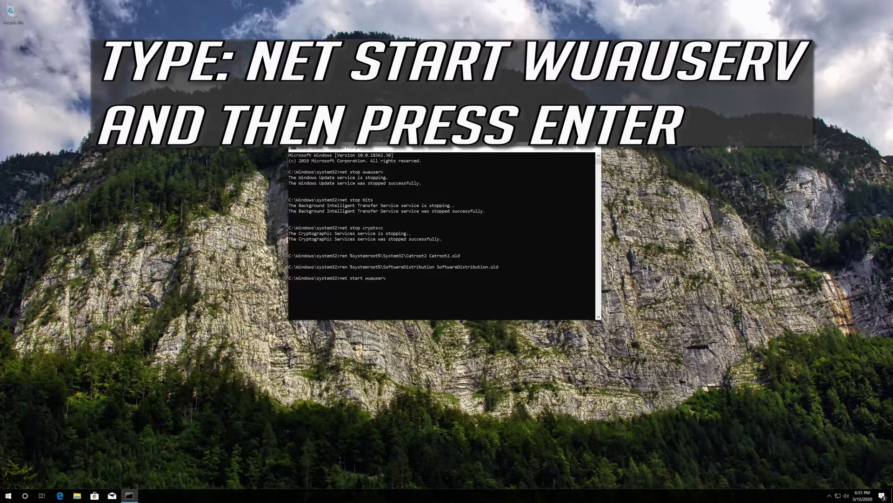
Restart wuauserv, bits and cryptsvc with net start, then exit Command Prompt
{"action": "key", "text": "Return"}
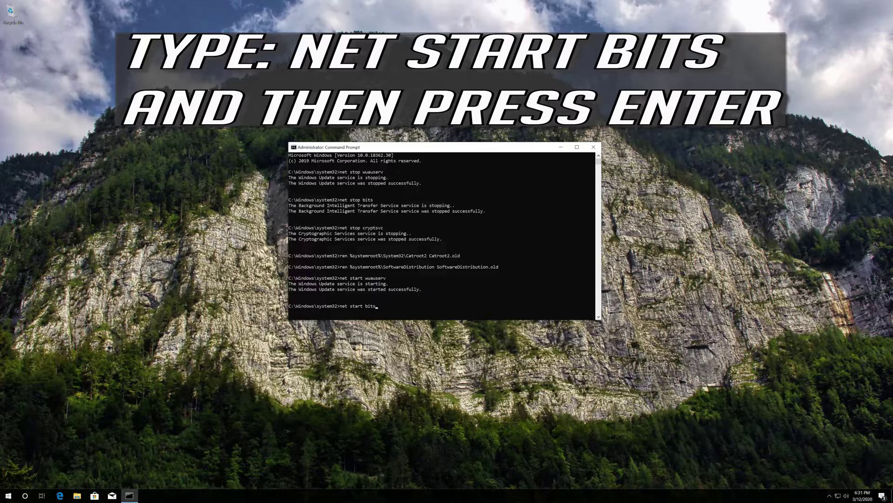
{"action": "key", "text": "Return"}
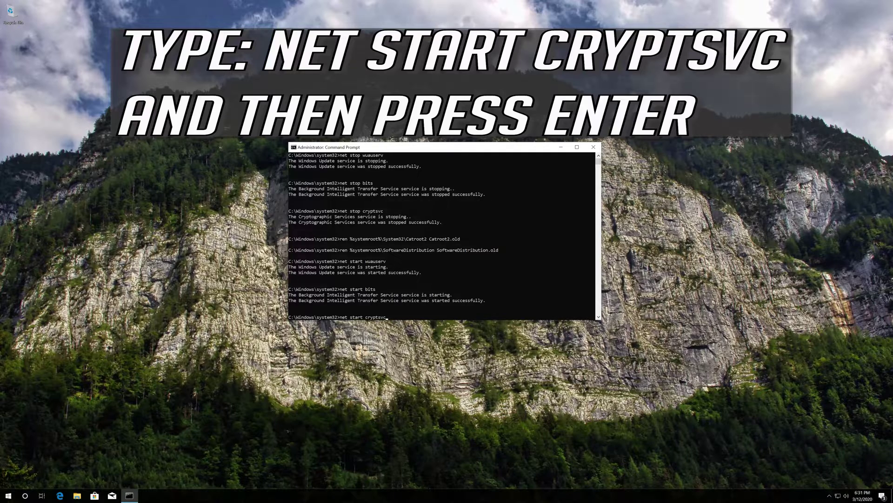
{"action": "key", "text": "Return"}
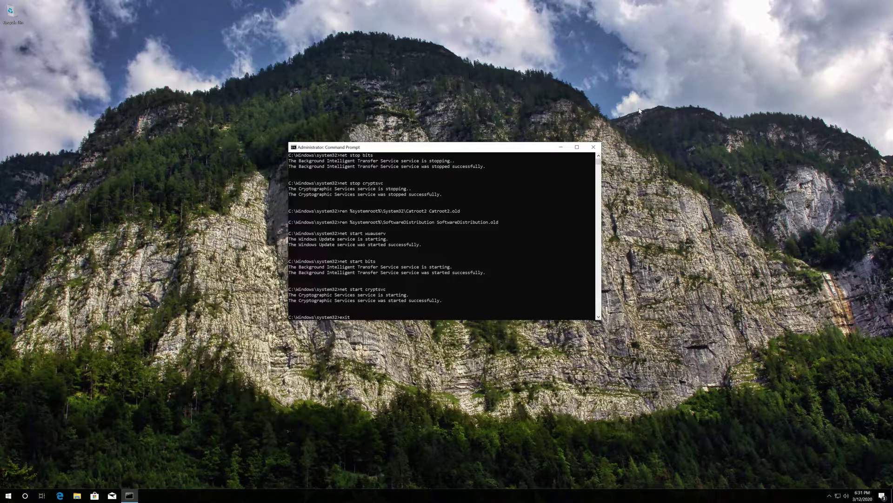
{"action": "key", "text": "Return"}
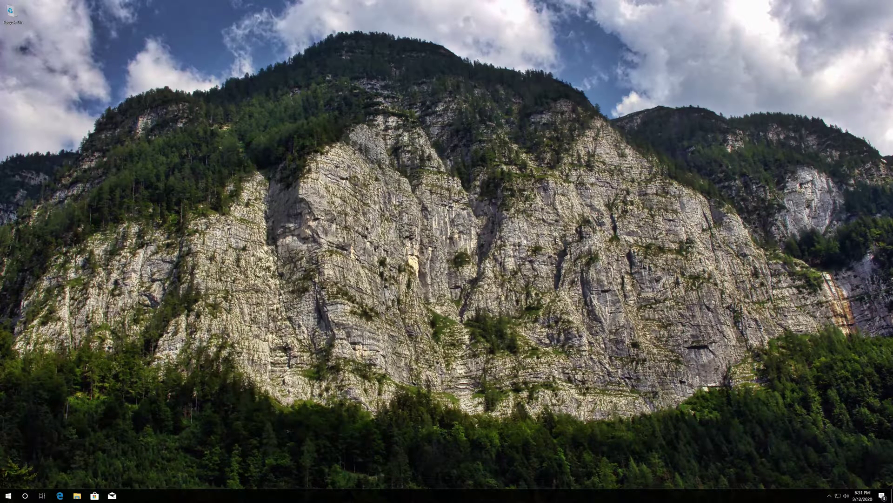
{"action": "left_click", "coordinate": [6, 496]}
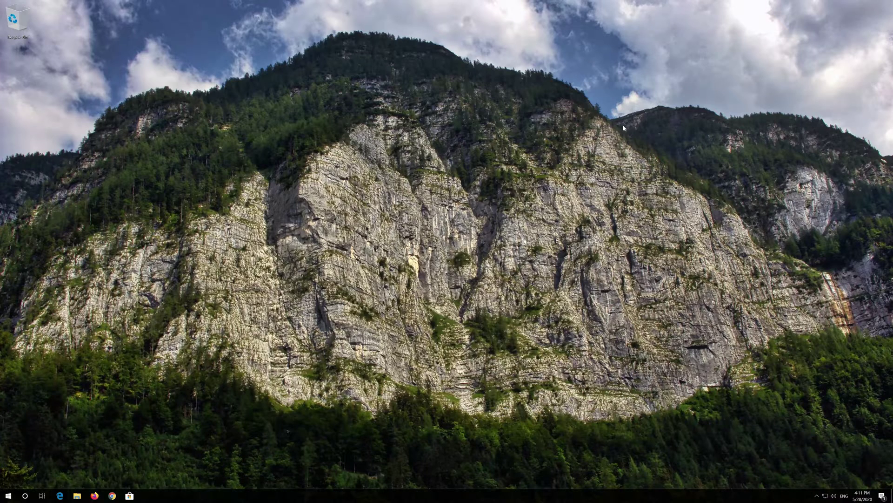
Use Restart now under Advanced startup on the Update & Security > Recovery page
{"action": "key", "text": "super"}
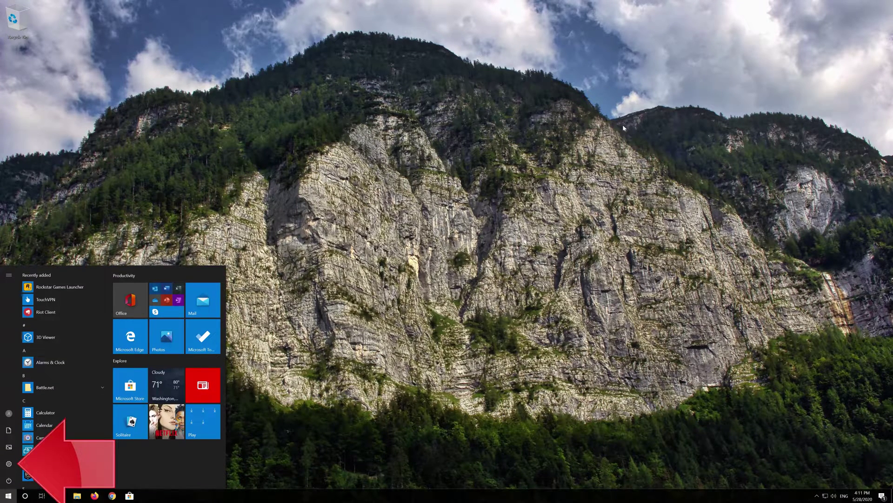
{"action": "left_click", "coordinate": [13, 464]}
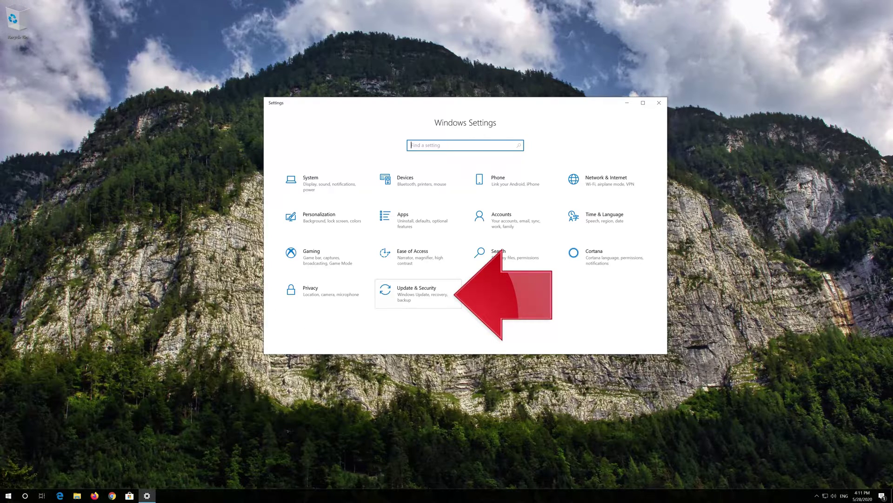
{"action": "left_click", "coordinate": [425, 297]}
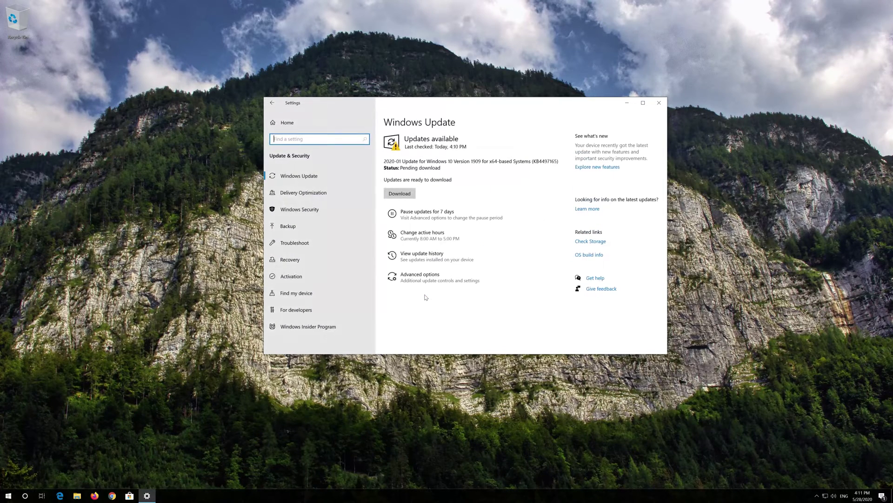
{"action": "left_click", "coordinate": [300, 264]}
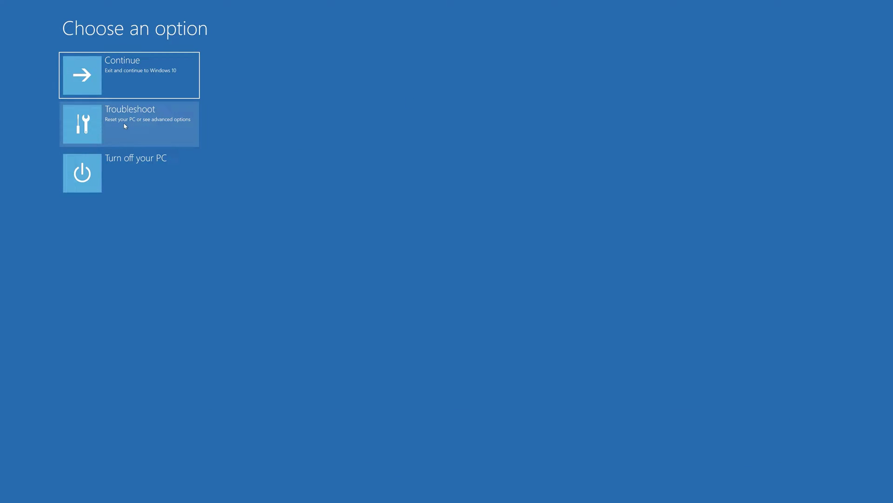
Through Troubleshoot > Advanced options > Startup Settings, restart and boot into Safe Mode
{"action": "left_click", "coordinate": [124, 125]}
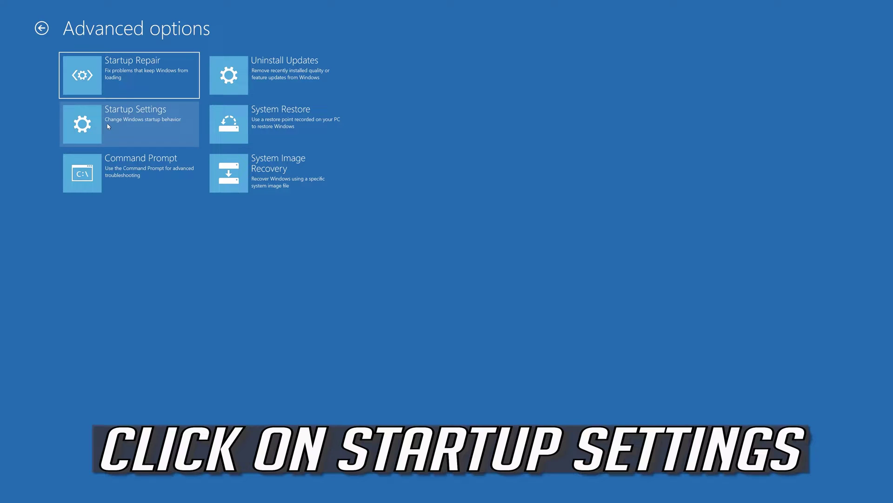
{"action": "left_click", "coordinate": [139, 124]}
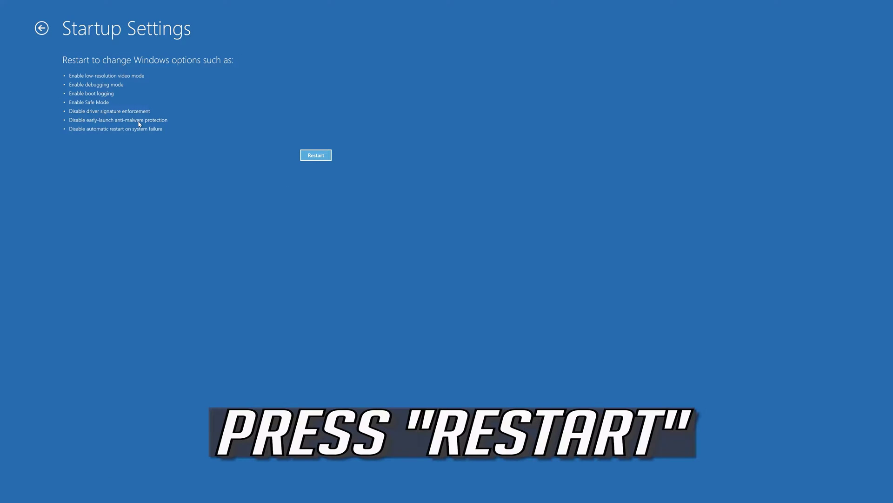
{"action": "left_click", "coordinate": [309, 157]}
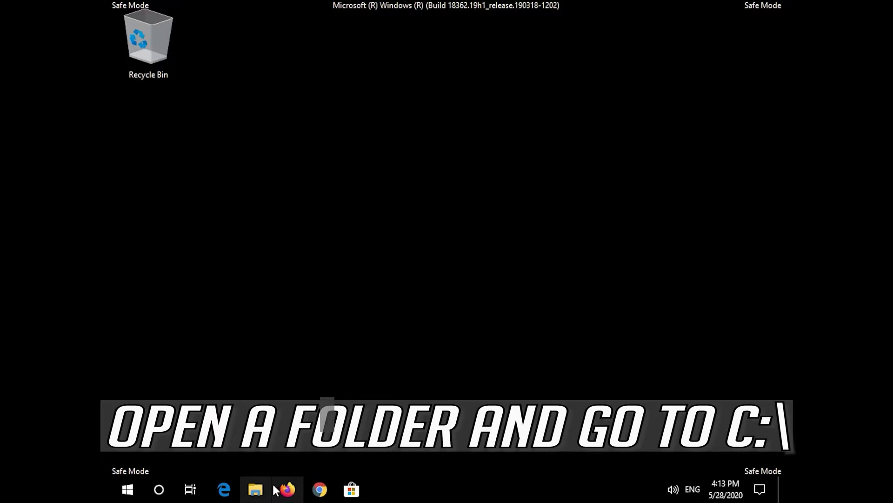
Browse File Explorer to C:\Windows and delete the SoftwareDistribution folder
{"action": "left_click", "coordinate": [255, 491]}
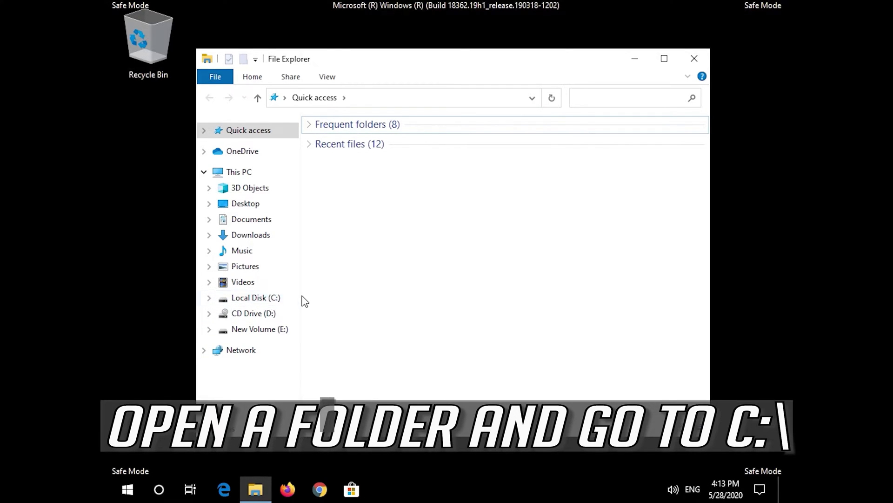
{"action": "left_click", "coordinate": [263, 301]}
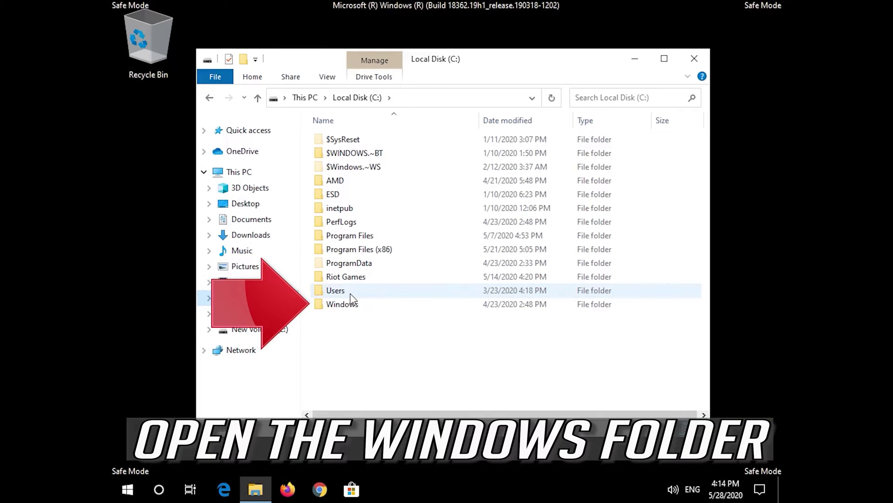
{"action": "double_click", "coordinate": [373, 308]}
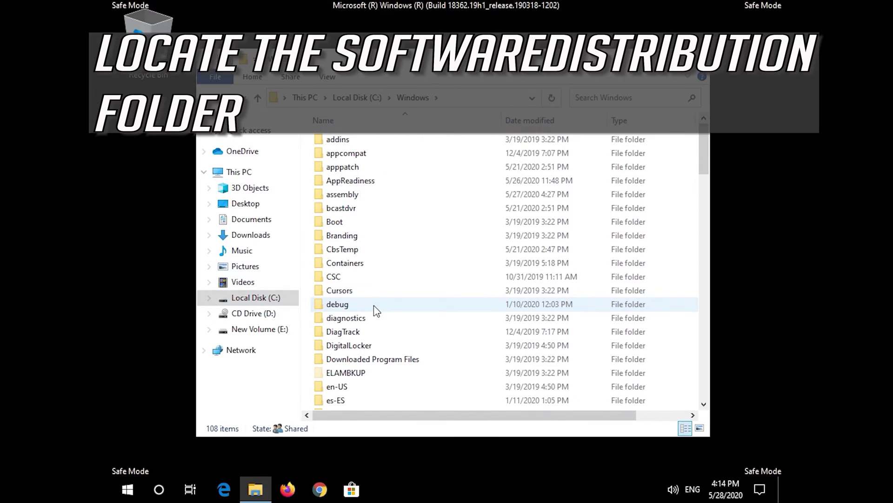
{"action": "scroll", "coordinate": [374, 307], "scroll_direction": "down", "scroll_amount": 18}
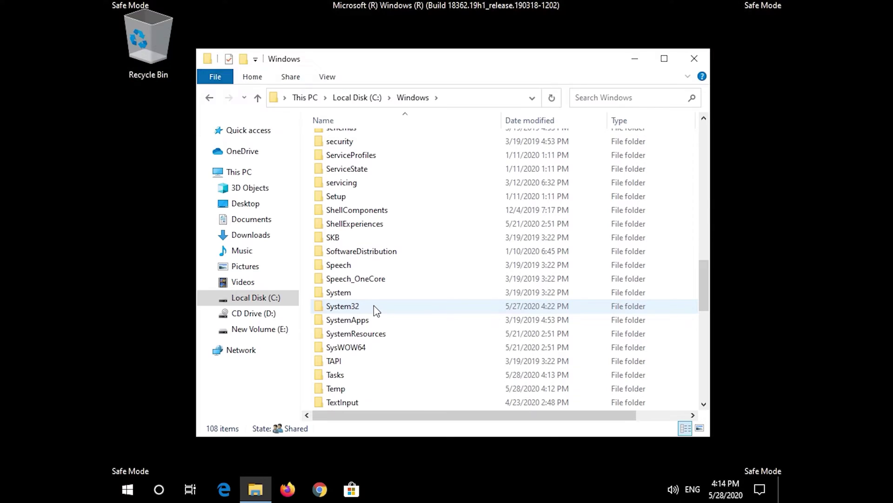
{"action": "scroll", "coordinate": [373, 305], "scroll_direction": "up", "scroll_amount": 2}
{"action": "left_click", "coordinate": [355, 327]}
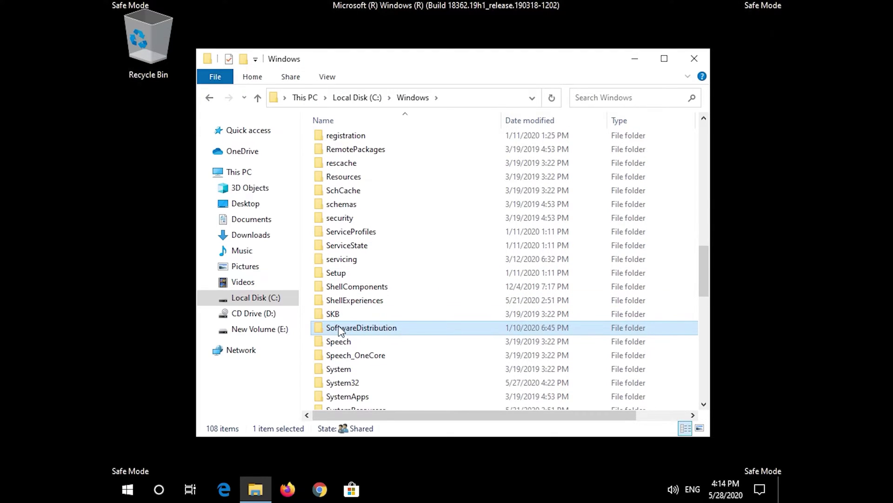
{"action": "right_click", "coordinate": [413, 328]}
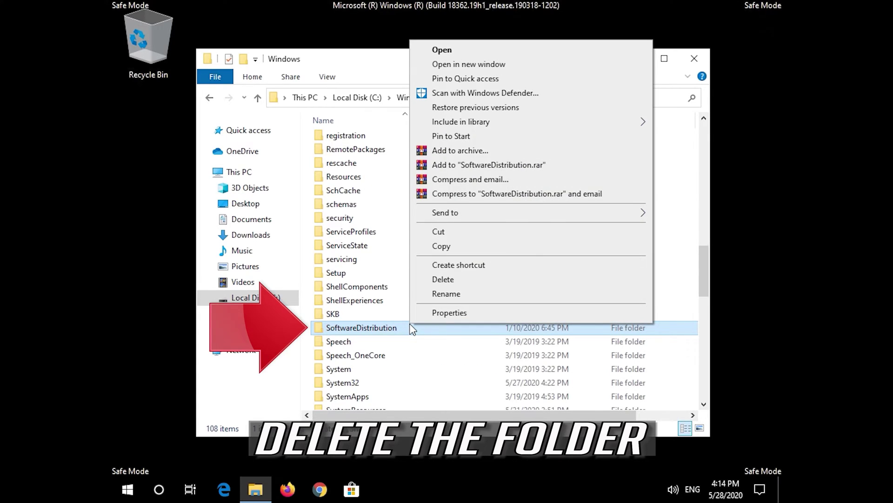
{"action": "left_click", "coordinate": [474, 284]}
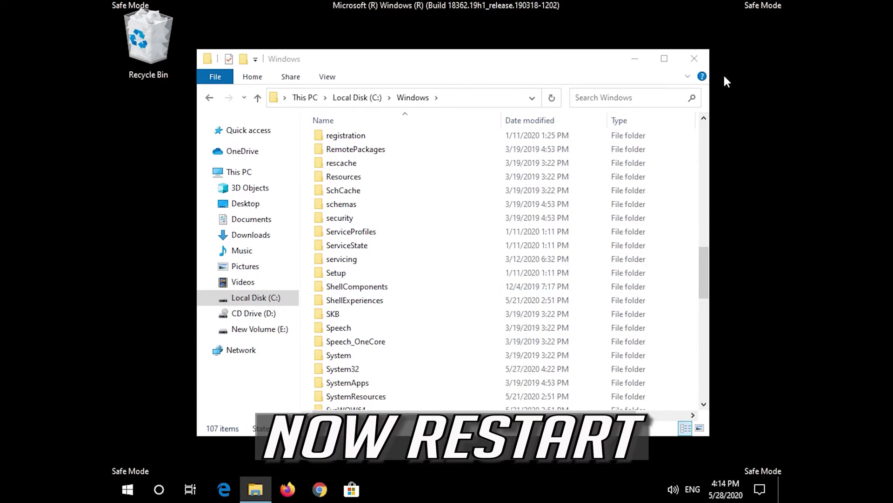
Close File Explorer and show the Start menu's power options with Shut down and Restart
{"action": "left_click", "coordinate": [707, 62]}
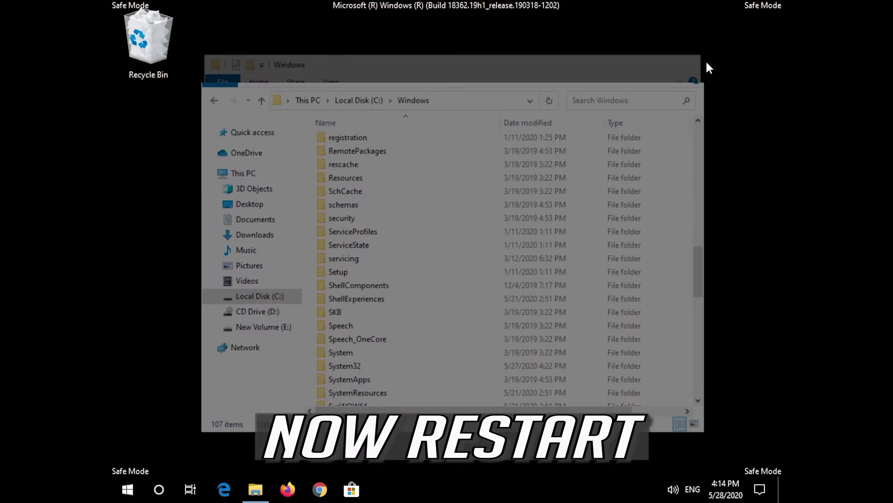
{"action": "left_click", "coordinate": [122, 484]}
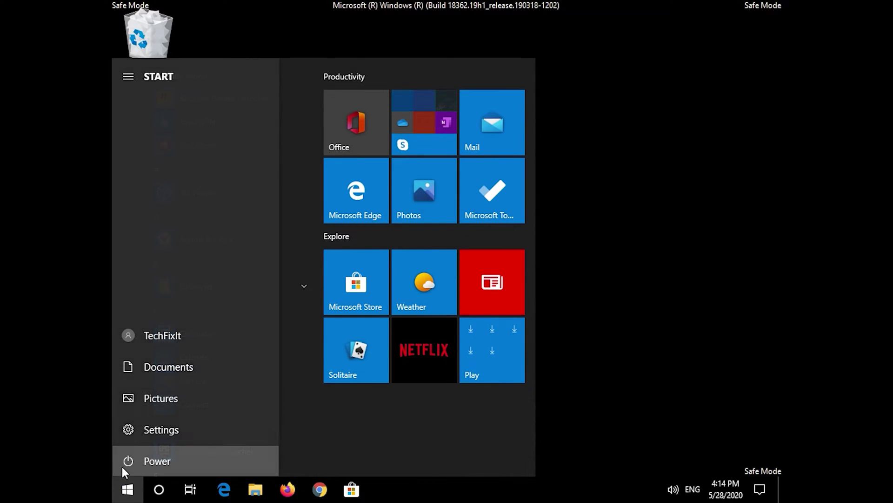
{"action": "left_click", "coordinate": [123, 467]}
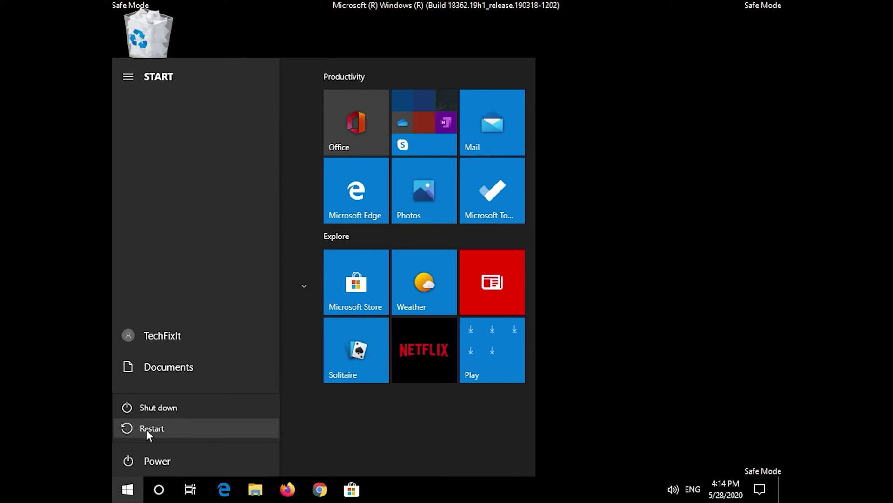